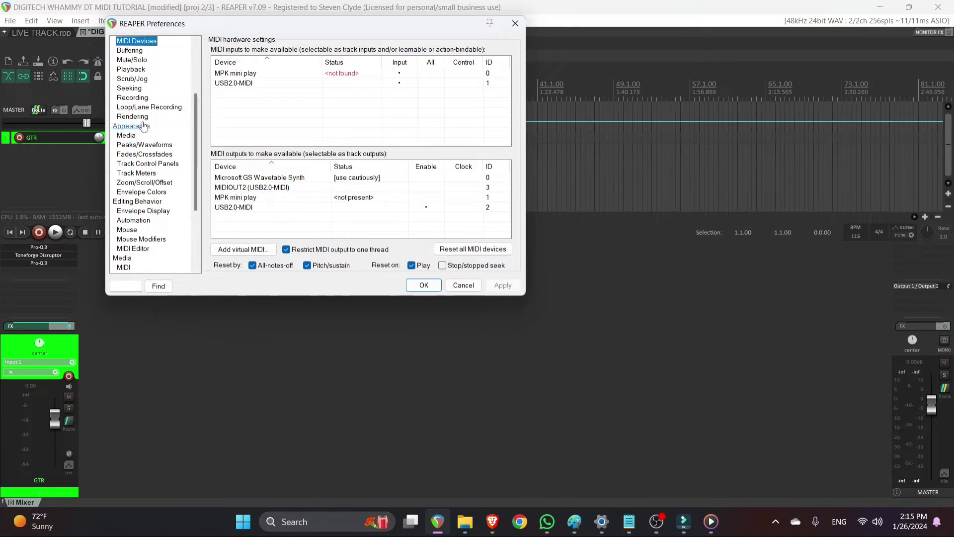
# In the MIDI device preferences, check that input from the USB2.0-MIDI device is enabled and accept its configuration.
pyautogui.scroll(3, 140, 130)
pyautogui.click(144, 98)
pyautogui.click(125, 127)
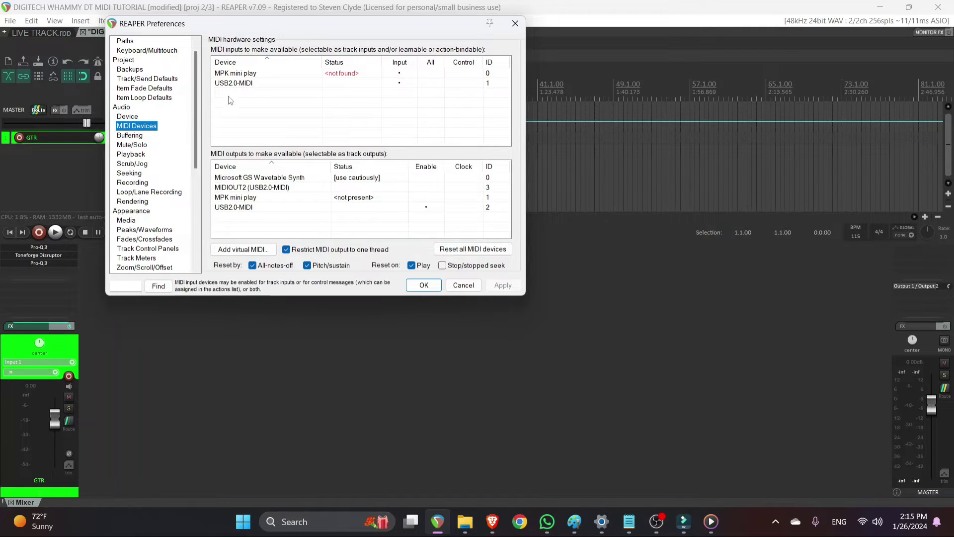
pyautogui.click(255, 83)
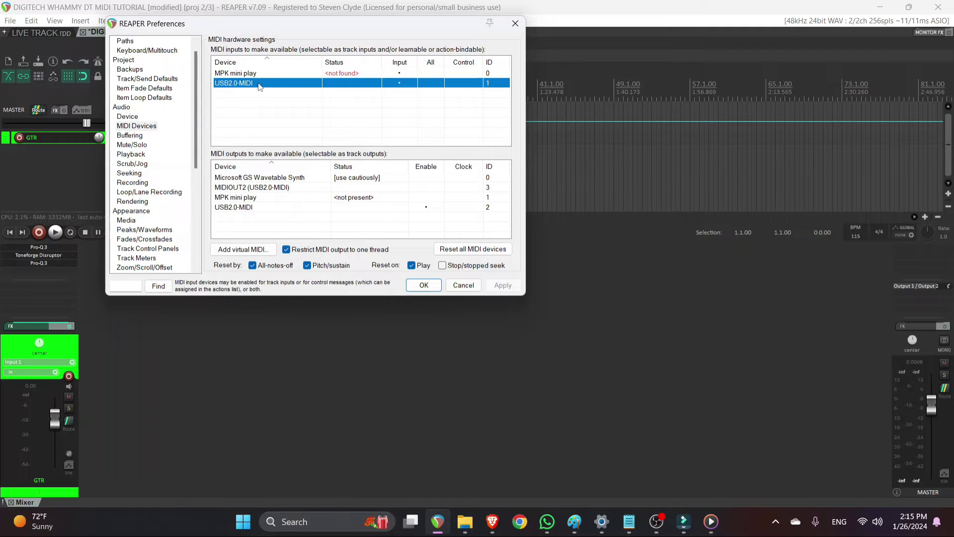
pyautogui.rightClick(260, 87)
pyautogui.click(274, 97)
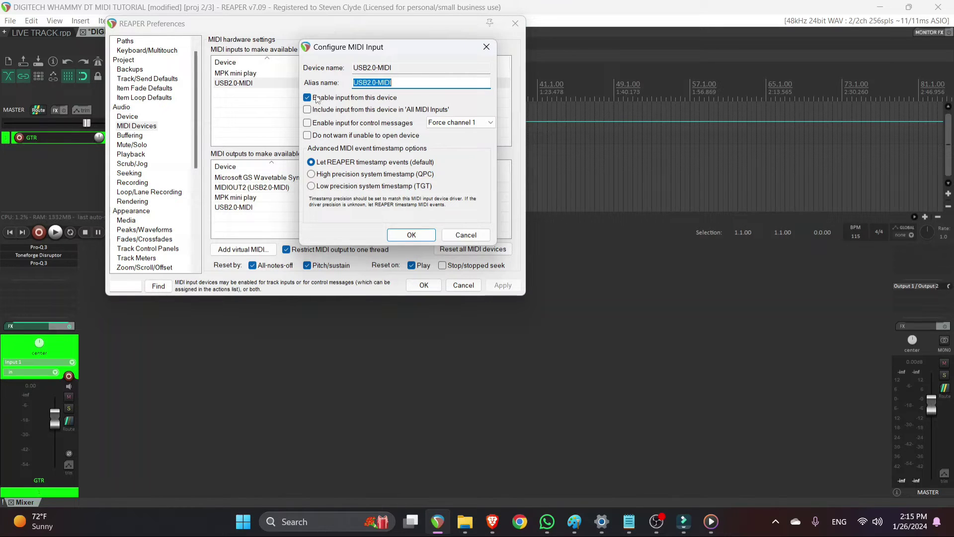
pyautogui.click(409, 234)
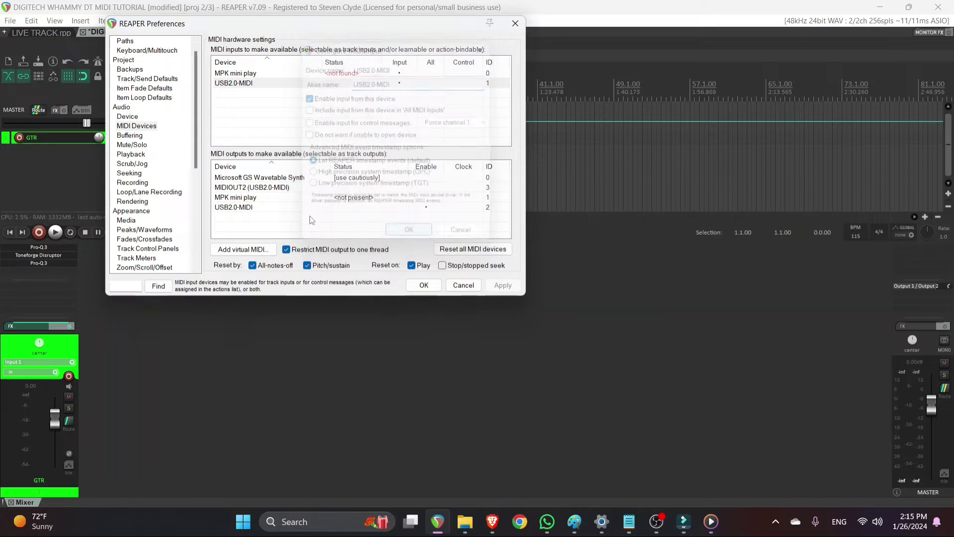
# Check that output to the USB2.0-MIDI device is enabled, accept its configuration and close the preferences.
pyautogui.click(244, 207)
pyautogui.rightClick(264, 209)
pyautogui.click(266, 219)
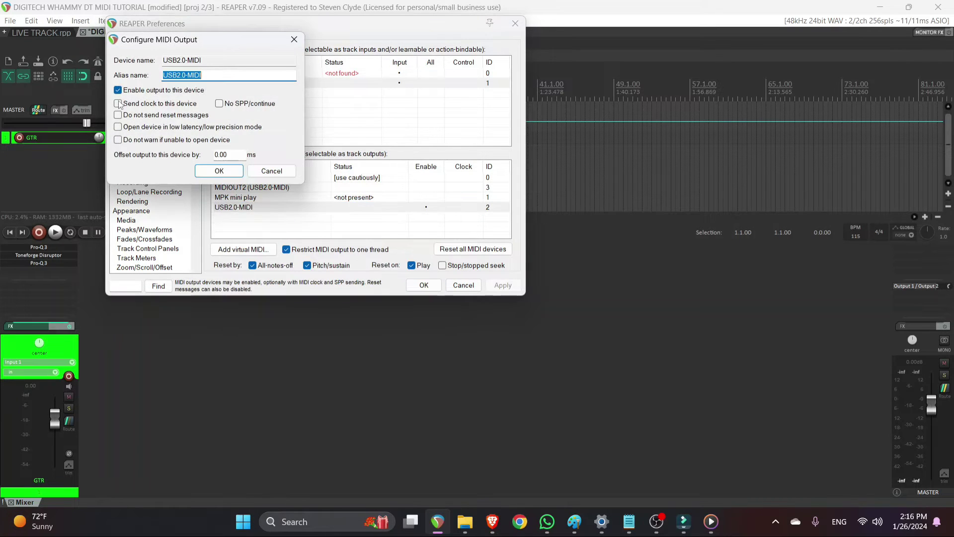
pyautogui.click(220, 174)
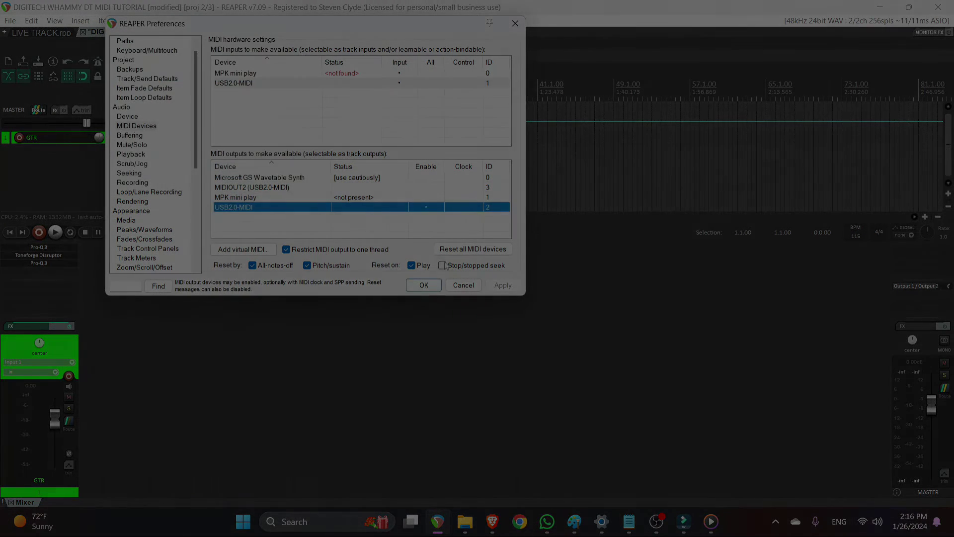
pyautogui.click(424, 285)
pyautogui.click(663, 520)
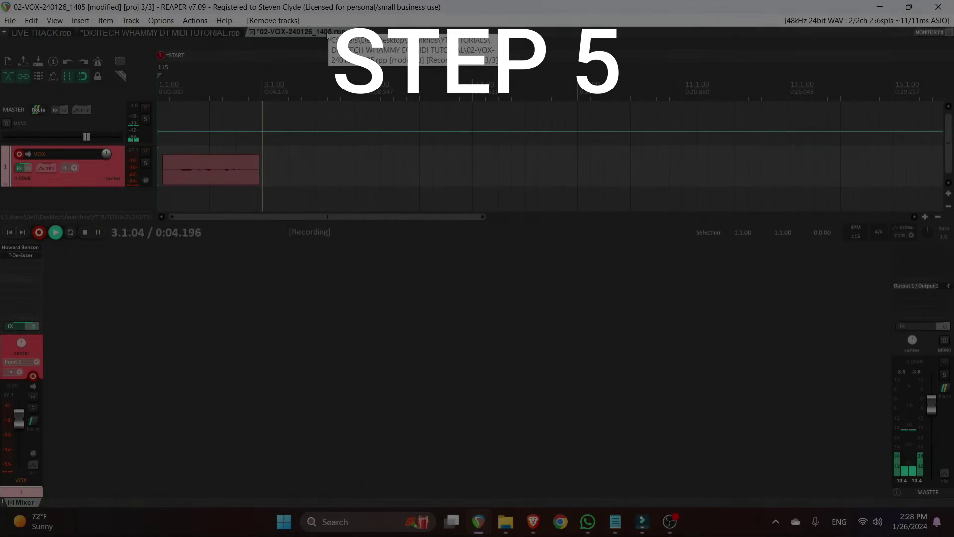
# In the DIGITECH WHAMMY DT MIDI TUTORIAL project, add a new track below GTR and name it MIDI.
pyautogui.click(139, 31)
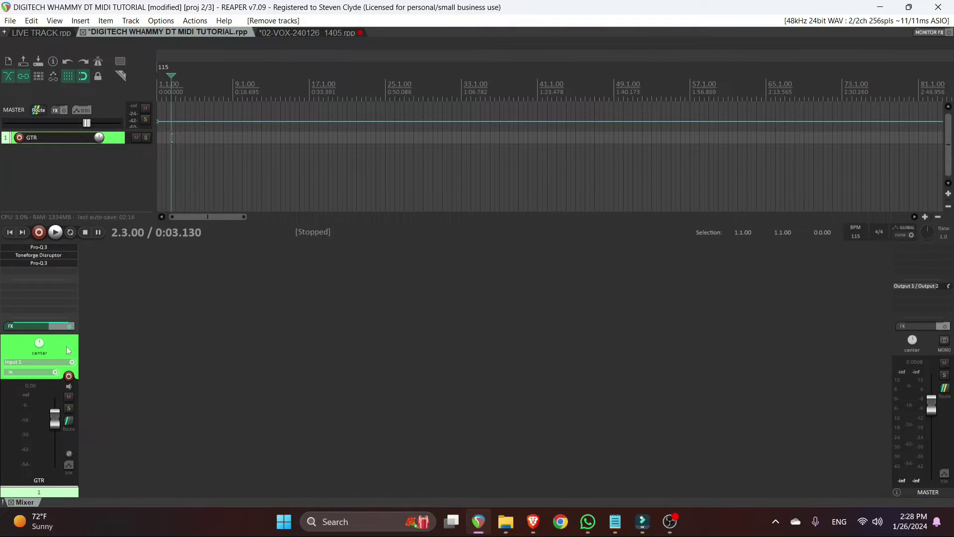
pyautogui.hotkey('ctrl', 't')
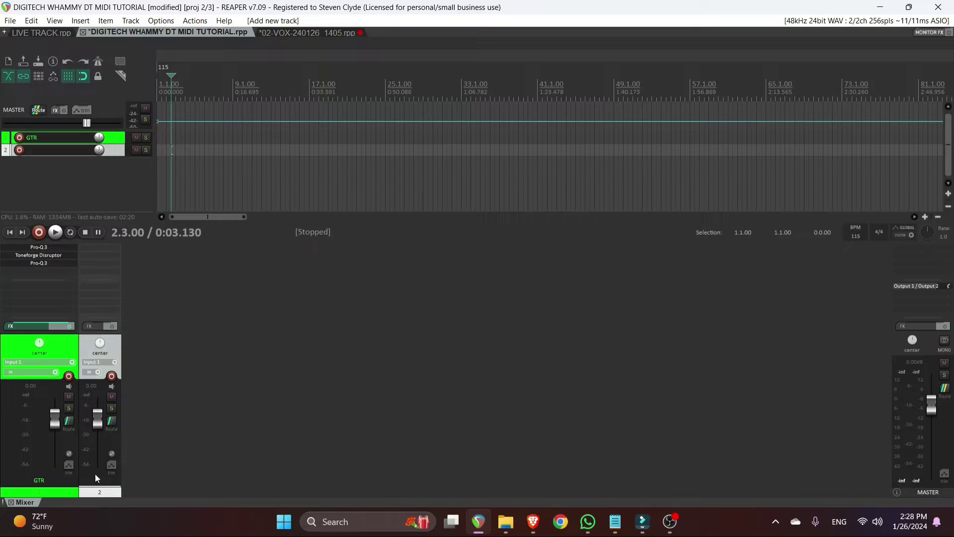
pyautogui.doubleClick(98, 489)
pyautogui.click(403, 374)
# Set the MIDI track's color to the basic blue.
pyautogui.rightClick(111, 353)
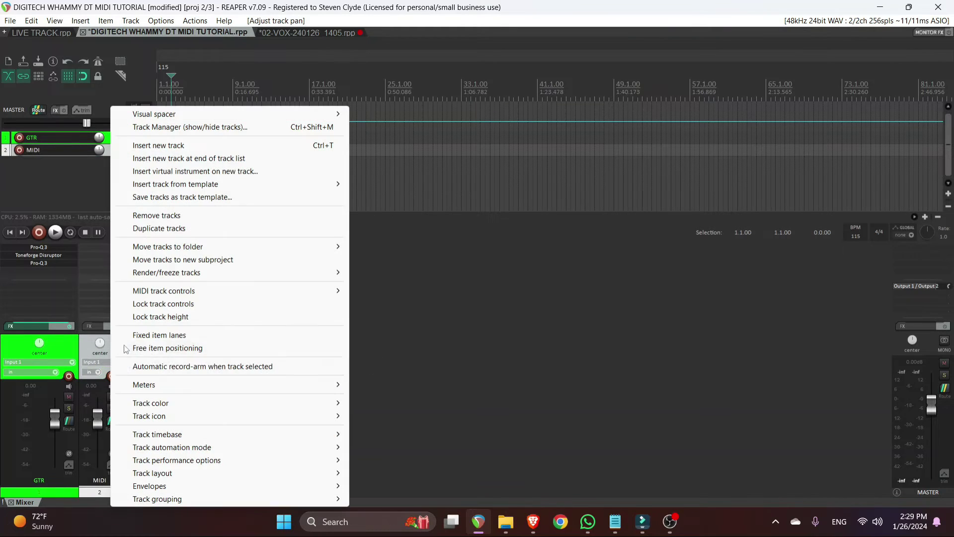
pyautogui.moveTo(224, 403)
pyautogui.click(394, 405)
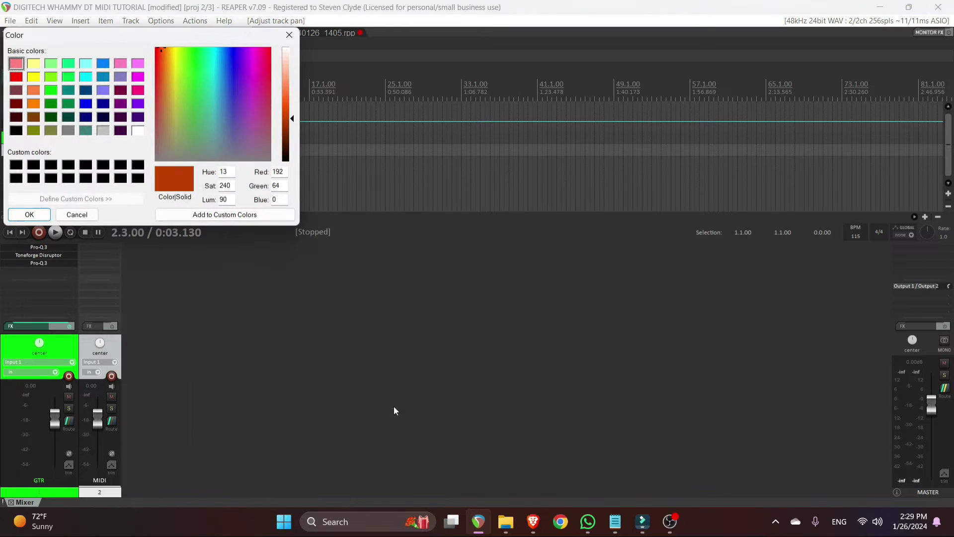
pyautogui.click(86, 102)
pyautogui.click(29, 215)
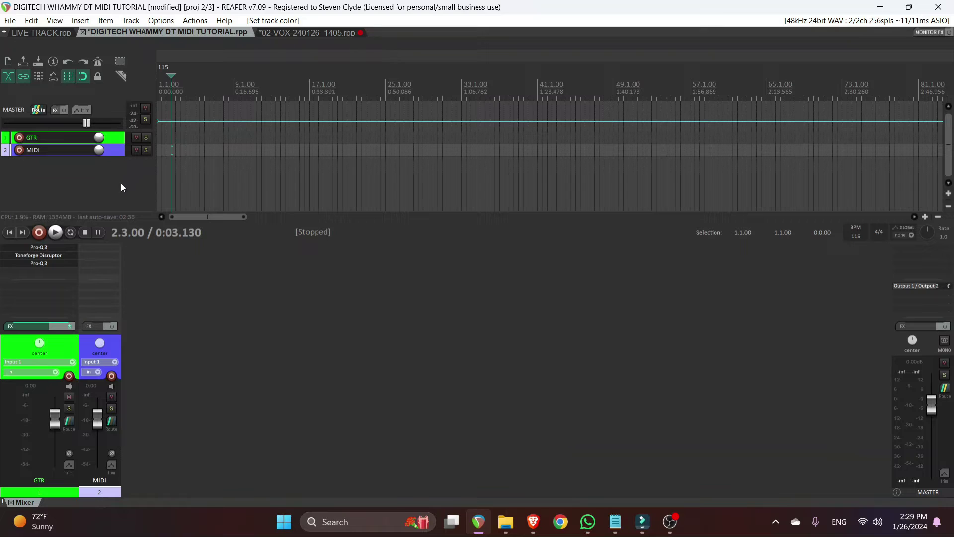
# Route the MIDI track's MIDI hardware output to USB2.0-MIDI, keeping the original channels.
pyautogui.click(111, 421)
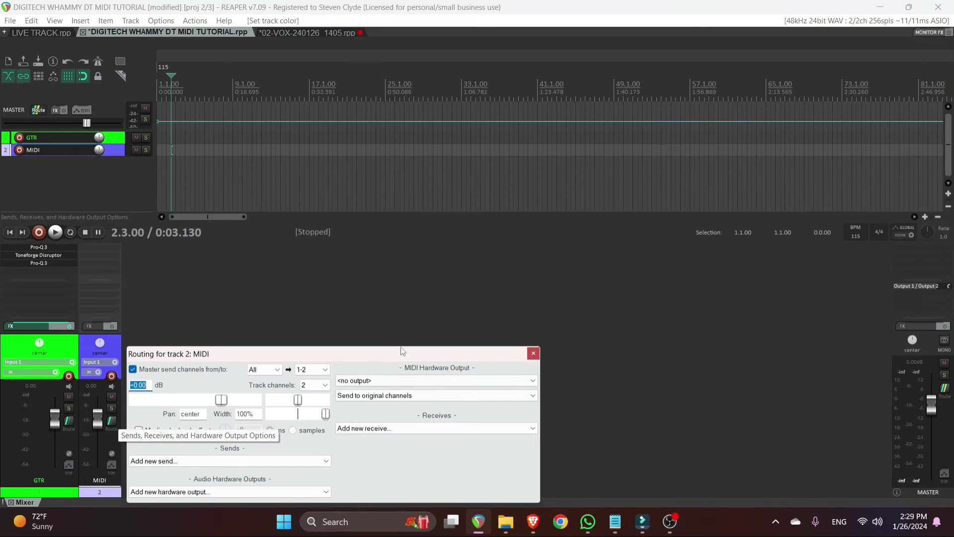
pyautogui.moveTo(394, 351); pyautogui.dragTo(461, 212)
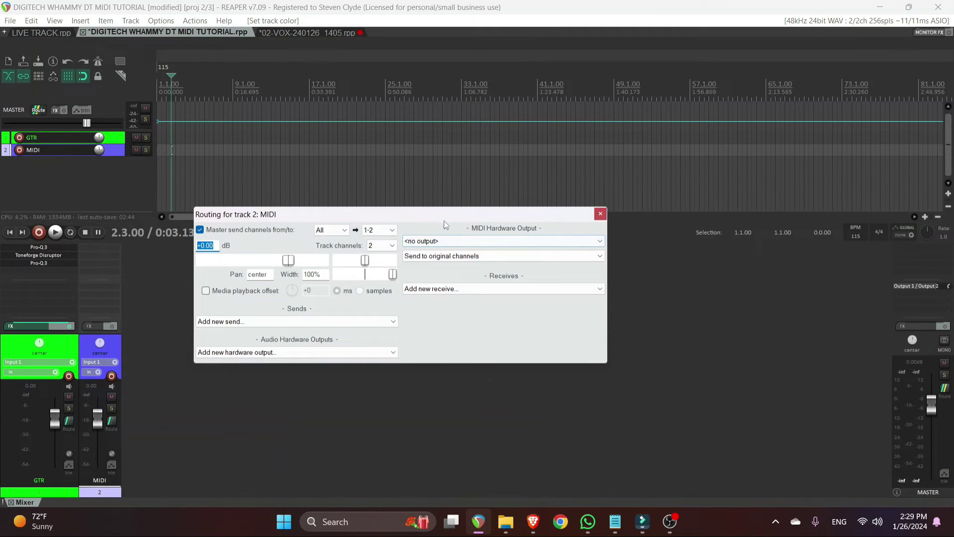
pyautogui.click(455, 241)
pyautogui.click(437, 260)
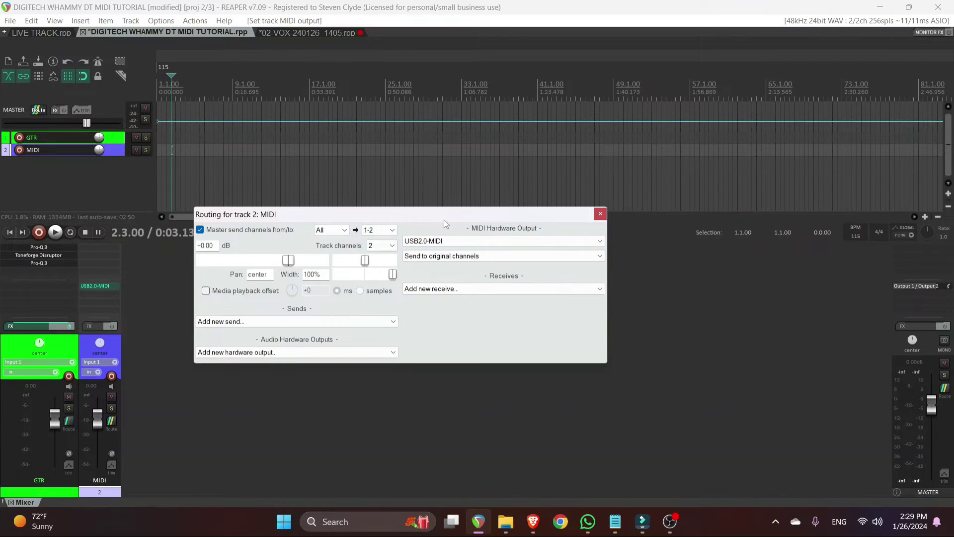
pyautogui.click(600, 214)
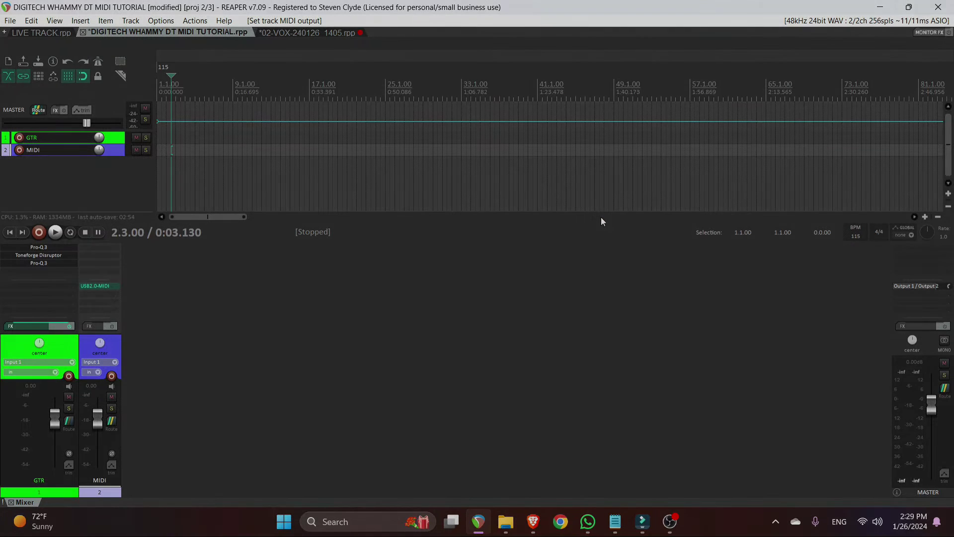
pyautogui.press('space')
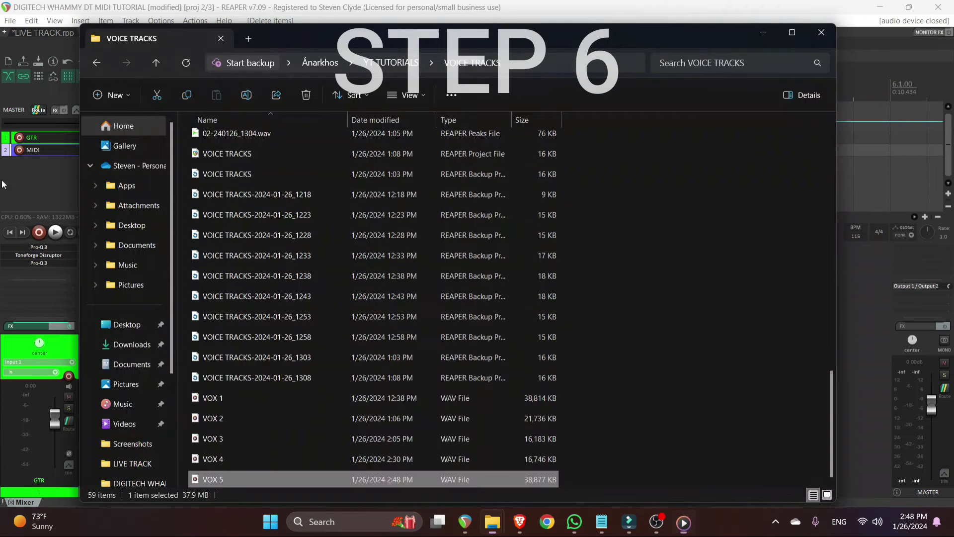
# Place a new one-measure MIDI item on the MIDI track starting at 1.2.00 and remove the extra empty track.
pyautogui.click(763, 34)
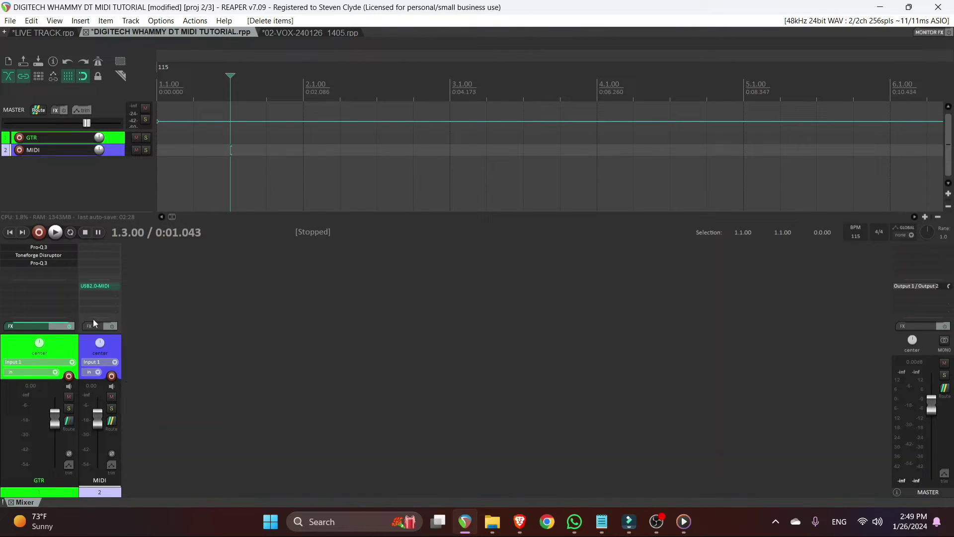
pyautogui.click(190, 126)
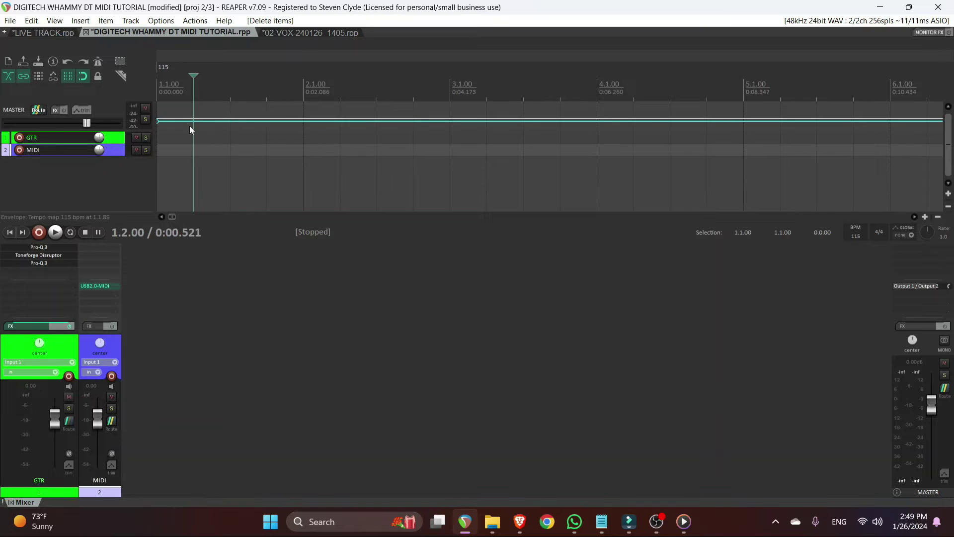
pyautogui.click(83, 21)
pyautogui.click(110, 48)
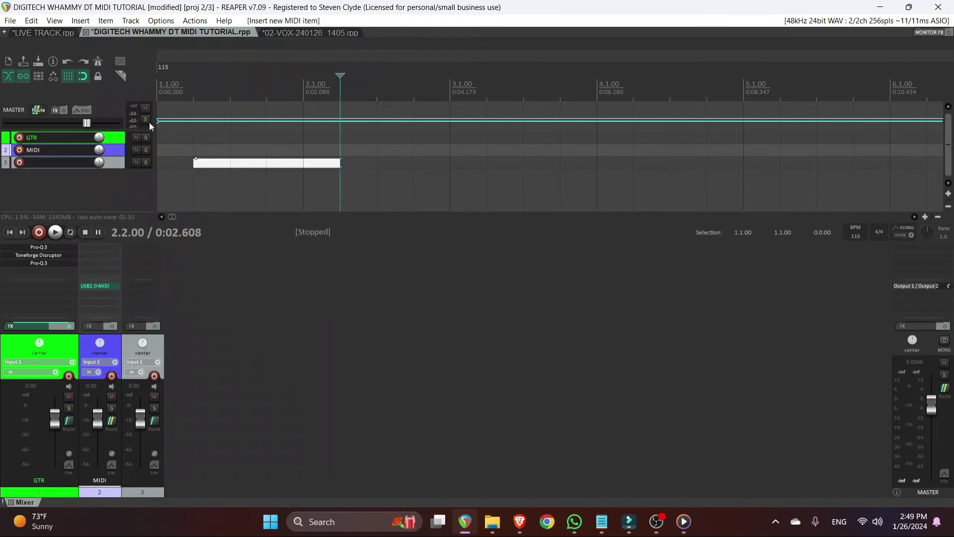
pyautogui.moveTo(221, 163); pyautogui.dragTo(224, 150)
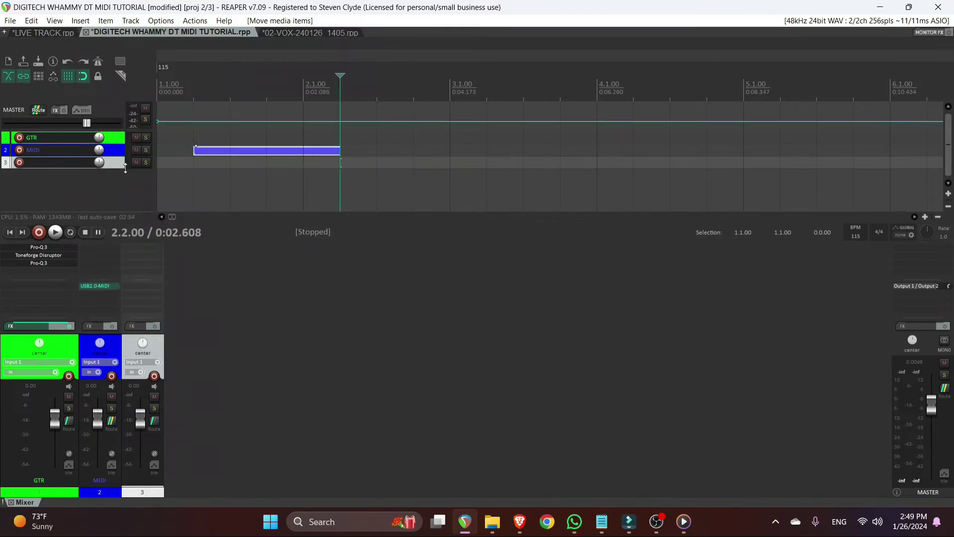
pyautogui.press('Delete')
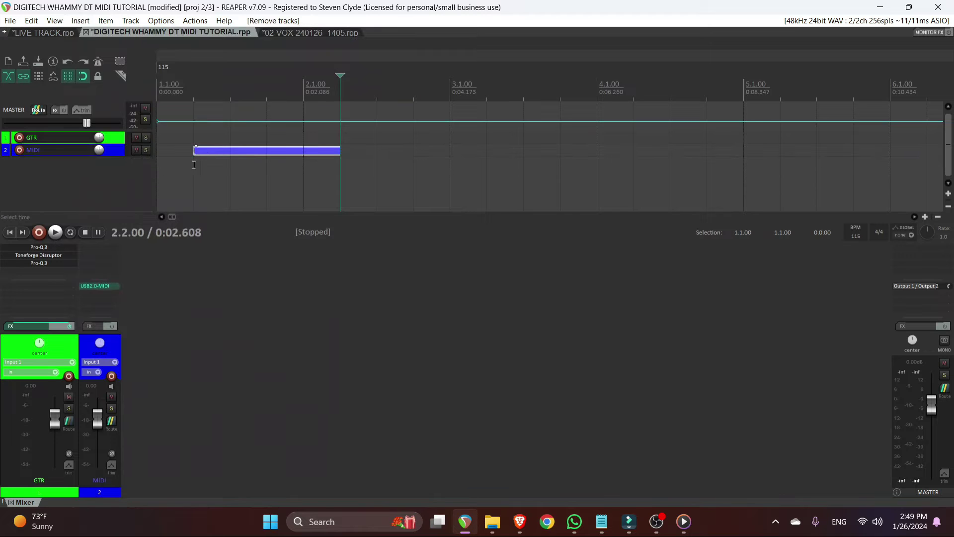
# In the MIDI item's editor, insert a Bank/Program Select event at 1.2.13 with program number 0 on channel 1.
pyautogui.doubleClick(219, 152)
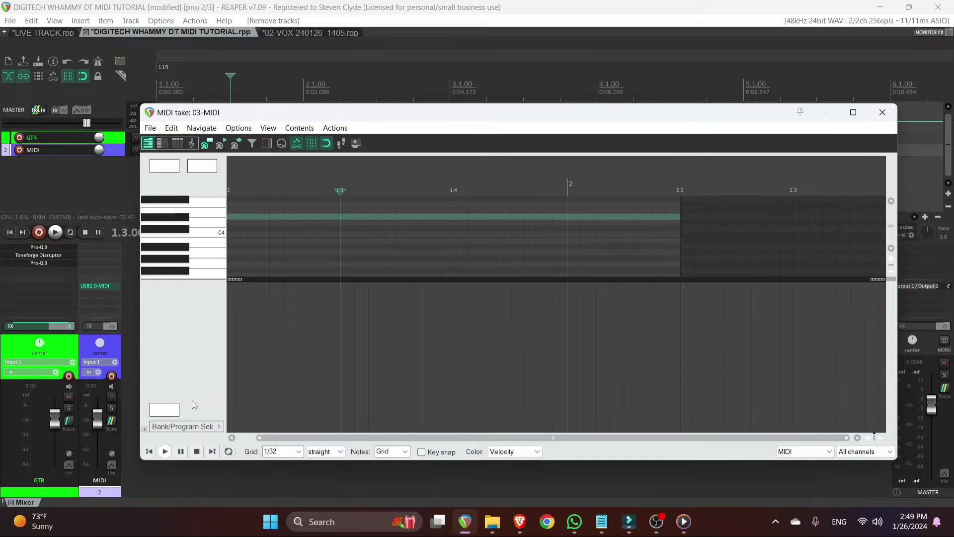
pyautogui.click(190, 428)
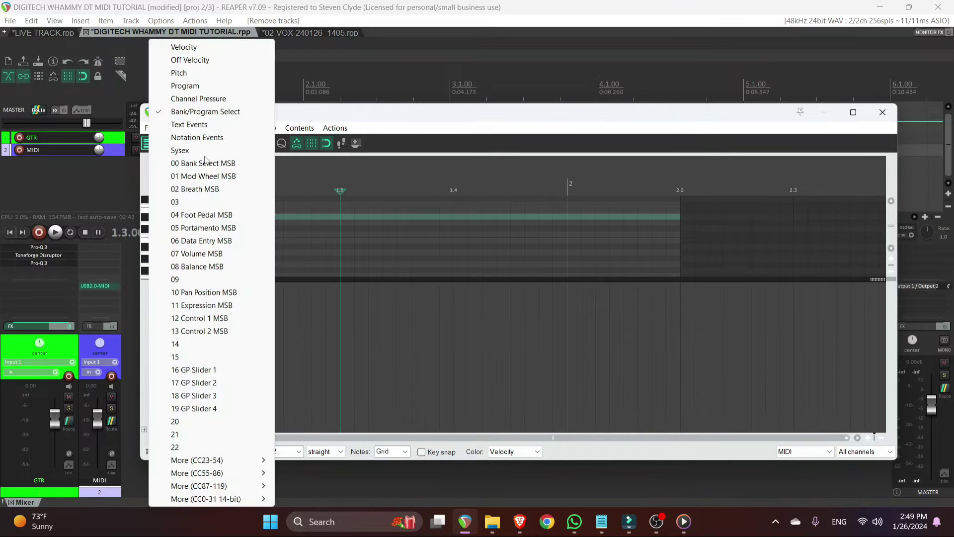
pyautogui.click(204, 115)
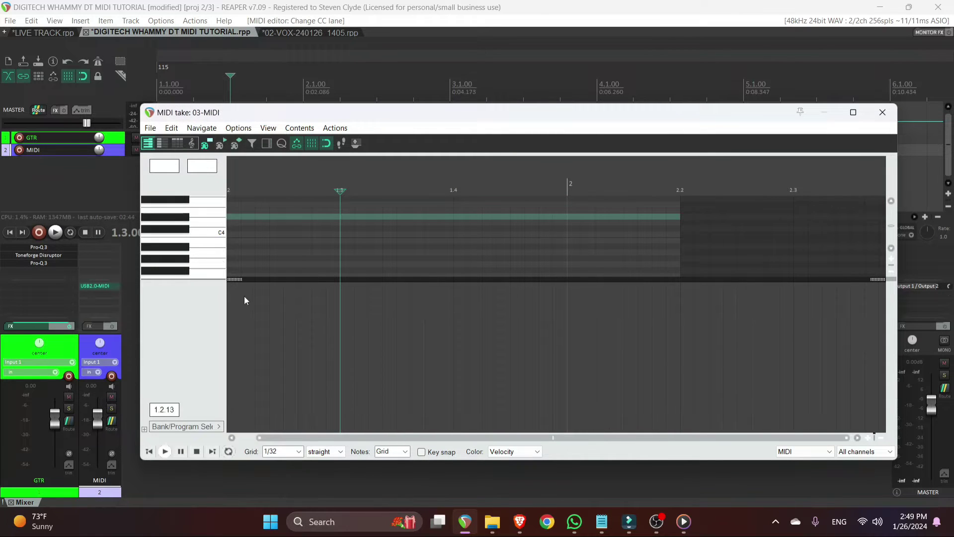
pyautogui.moveTo(343, 112); pyautogui.dragTo(437, 170)
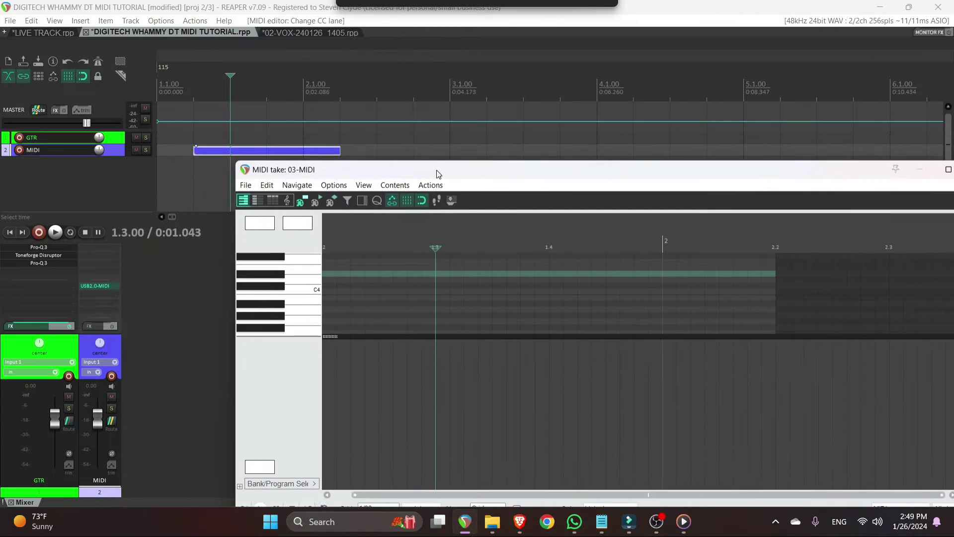
pyautogui.doubleClick(337, 367)
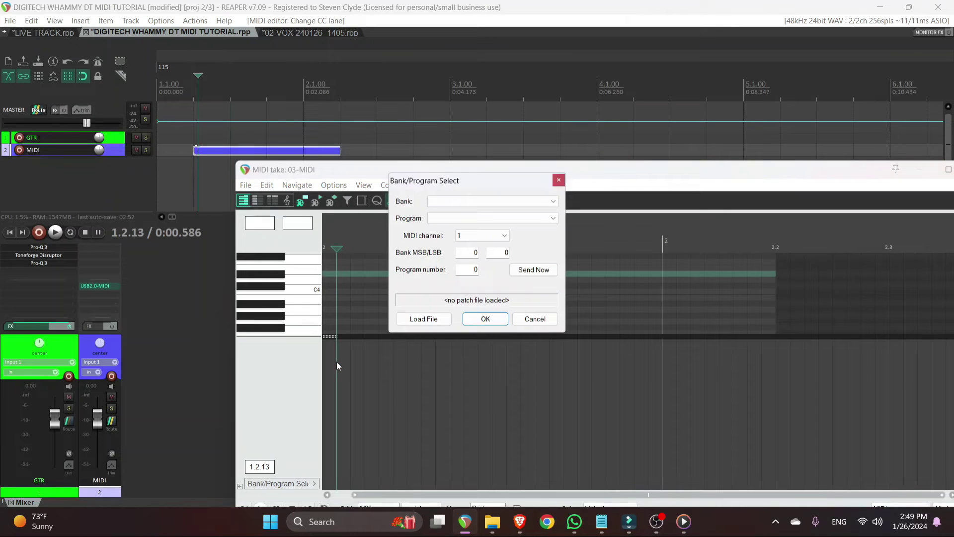
pyautogui.moveTo(473, 268); pyautogui.dragTo(482, 268)
pyautogui.click(485, 319)
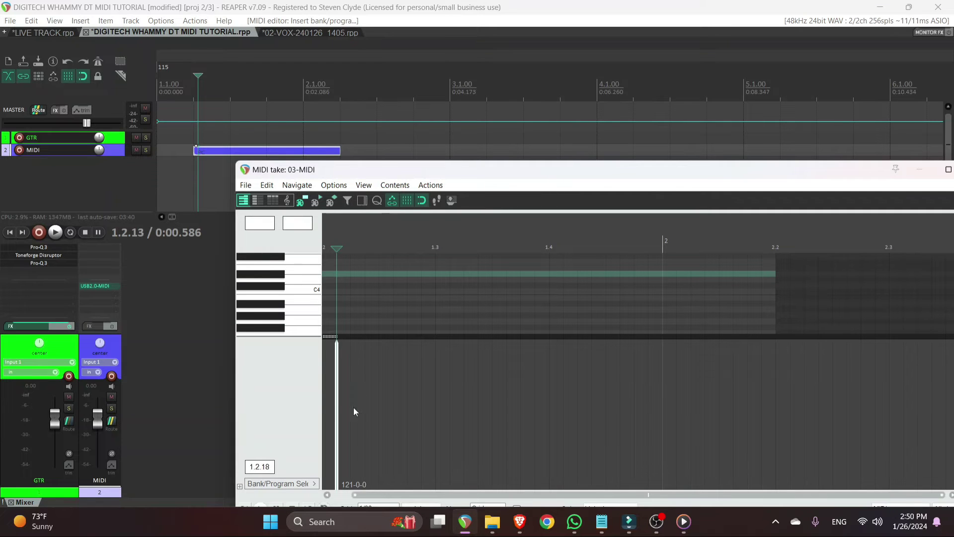
# Enlarge the MIDI editor window and set the Bank/Program Select event's program number to 21.
pyautogui.moveTo(412, 168); pyautogui.dragTo(429, 160)
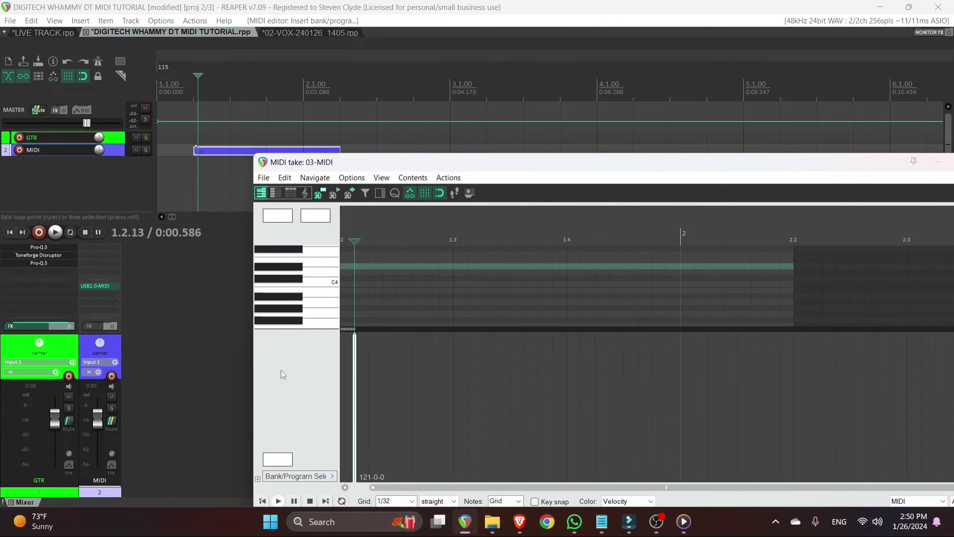
pyautogui.moveTo(255, 362); pyautogui.dragTo(180, 362)
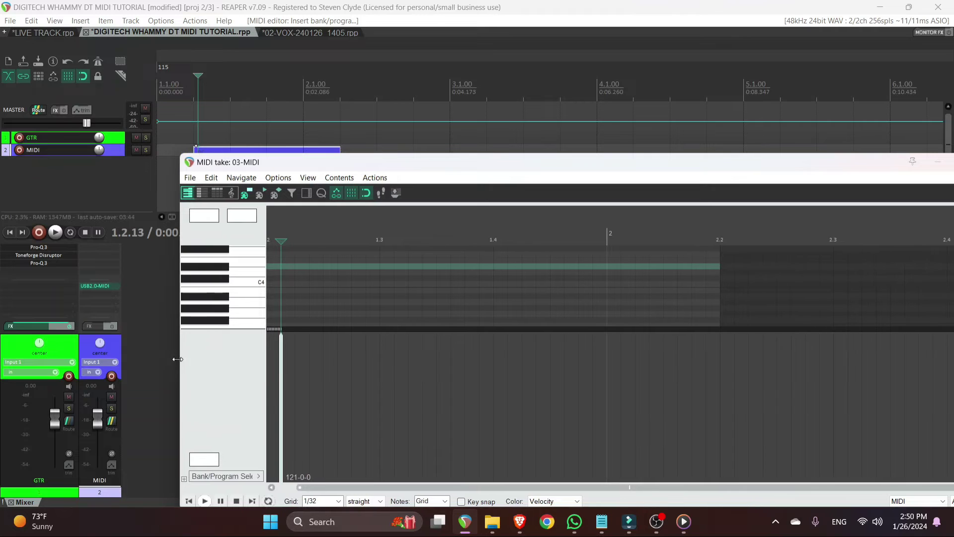
pyautogui.doubleClick(294, 356)
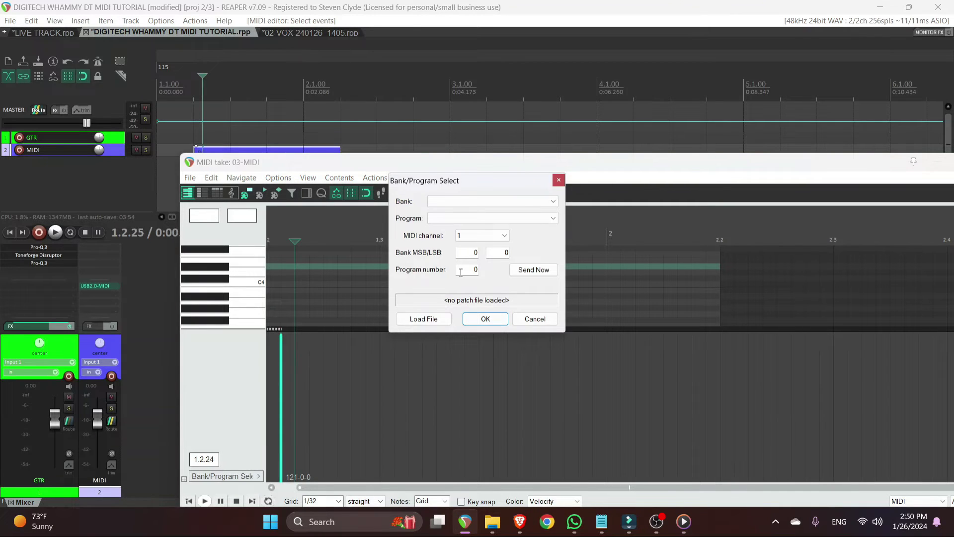
pyautogui.click(559, 180)
pyautogui.doubleClick(290, 355)
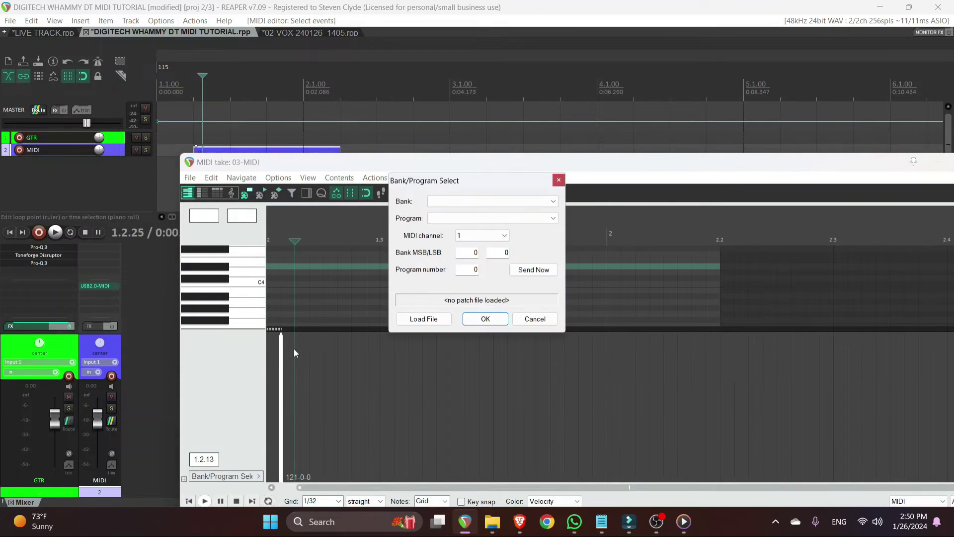
pyautogui.doubleClick(471, 268)
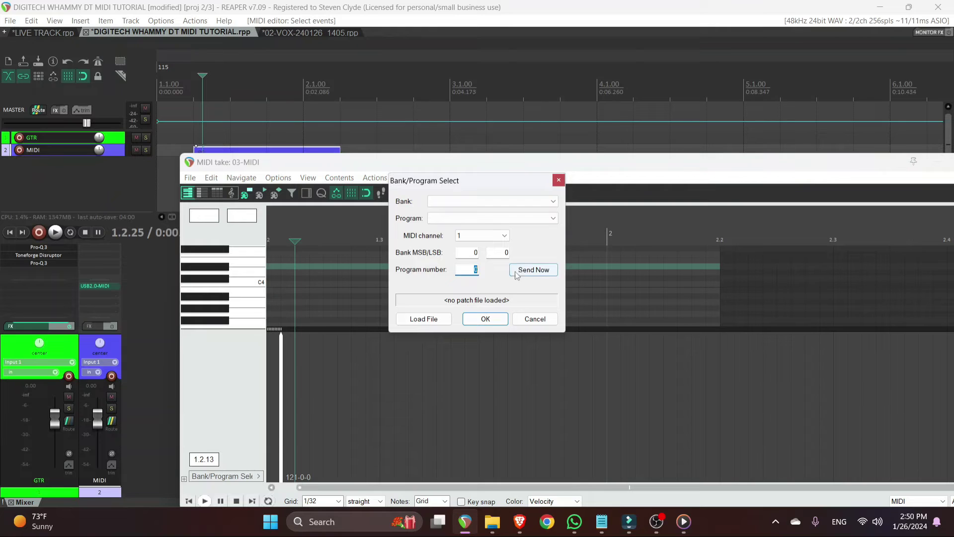
pyautogui.write('21')
pyautogui.click(484, 320)
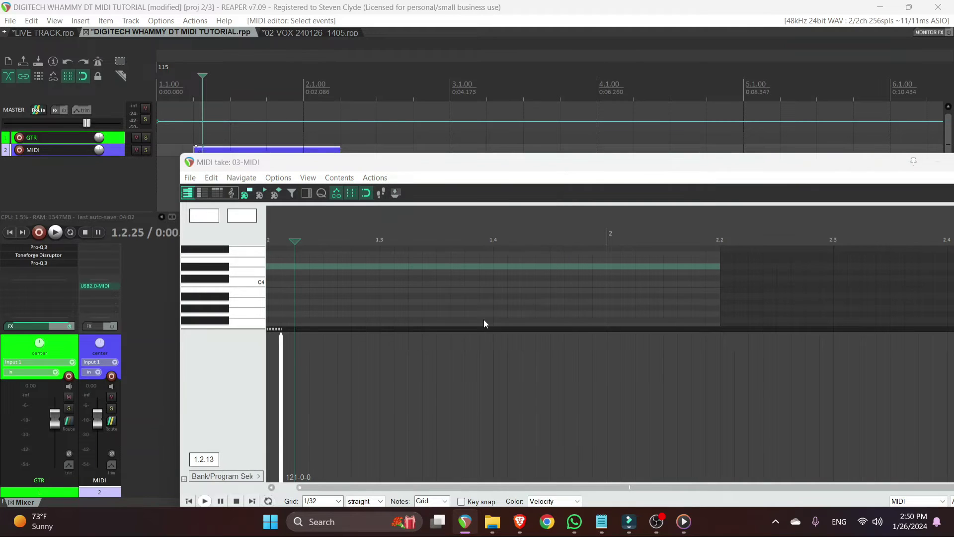
# Change the existing Bank/Program Select event's program number to 69.
pyautogui.doubleClick(293, 352)
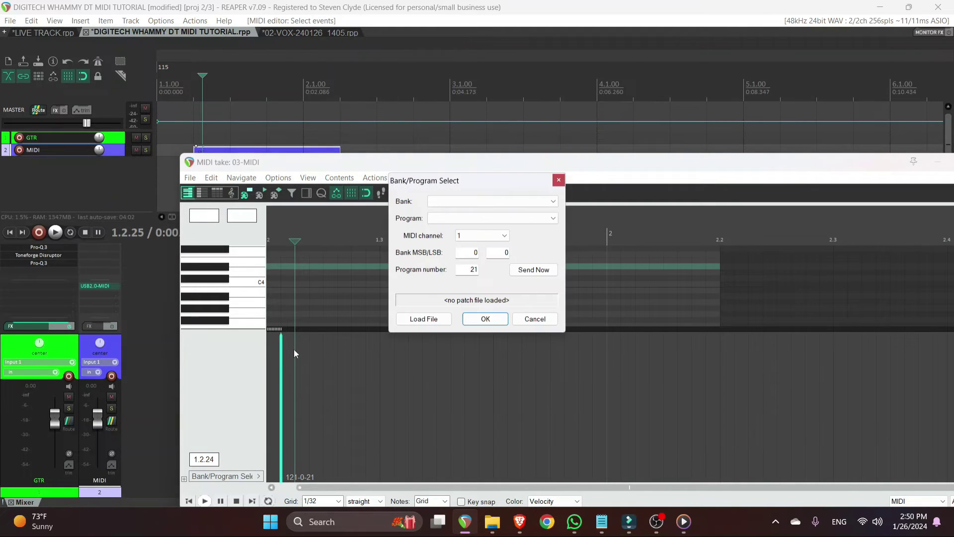
pyautogui.doubleClick(470, 269)
pyautogui.write('69')
pyautogui.click(485, 319)
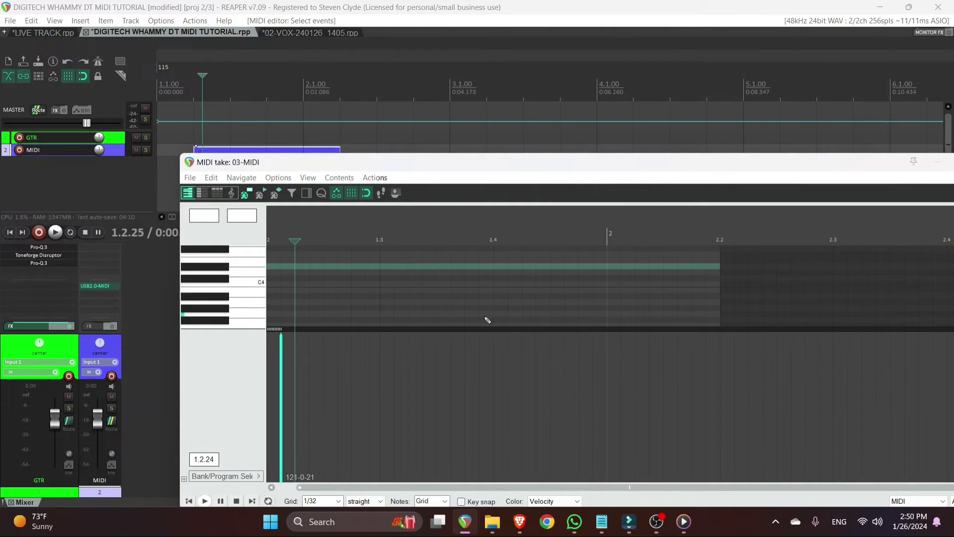
# Set the Bank/Program Select event's program number back to 21.
pyautogui.moveTo(283, 360)
pyautogui.mouseDown()
pyautogui.moveTo(296, 360)
pyautogui.moveTo(281, 362)
pyautogui.mouseUp()
pyautogui.click(291, 356)
pyautogui.doubleClick(294, 355)
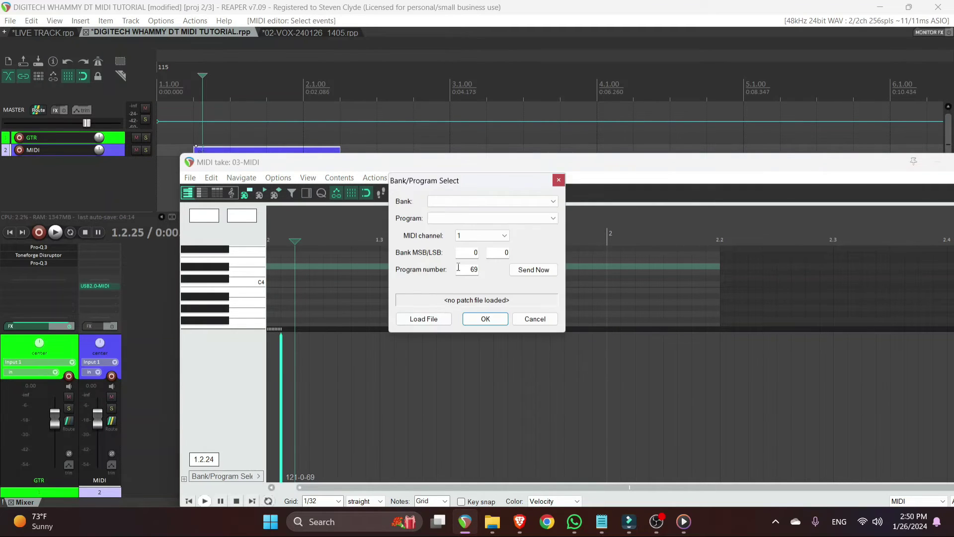
pyautogui.write('21')
pyautogui.click(485, 317)
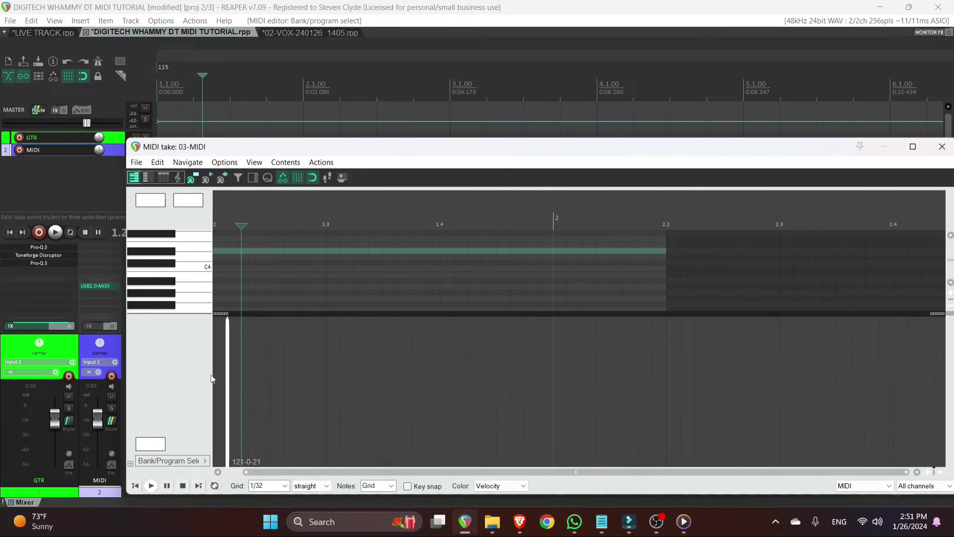
# Insert a second Bank/Program Select event with program number 21, move it to about 1.2.25, and check the first event's settings.
pyautogui.doubleClick(285, 359)
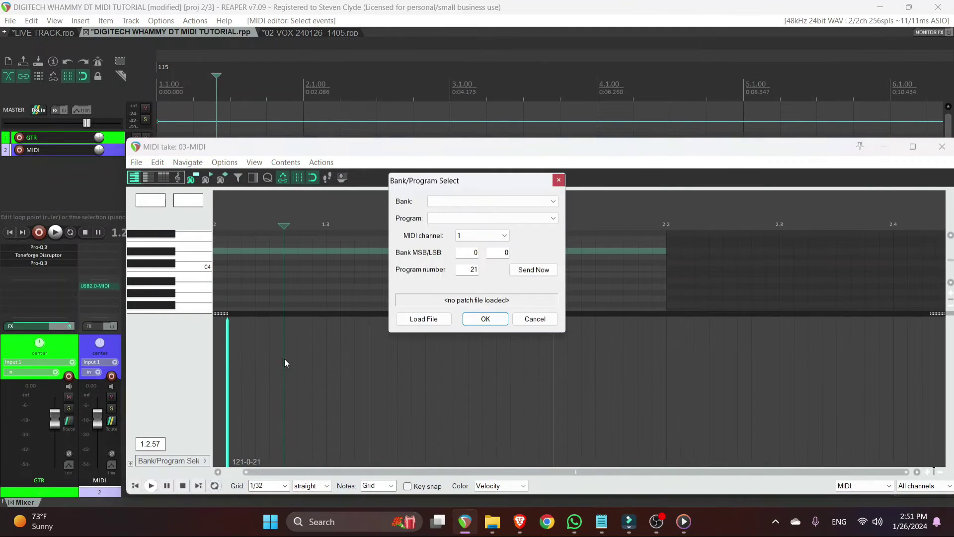
pyautogui.click(485, 319)
pyautogui.moveTo(268, 354); pyautogui.dragTo(236, 352)
pyautogui.doubleClick(227, 344)
pyautogui.click(484, 322)
# Set the second Bank/Program Select event's program number to 69.
pyautogui.doubleClick(242, 353)
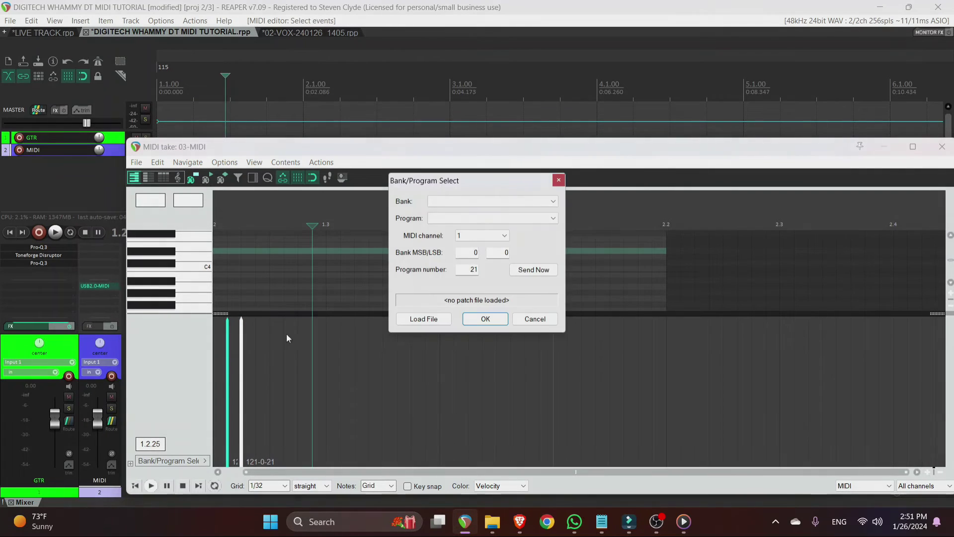
pyautogui.doubleClick(467, 269)
pyautogui.write('65')
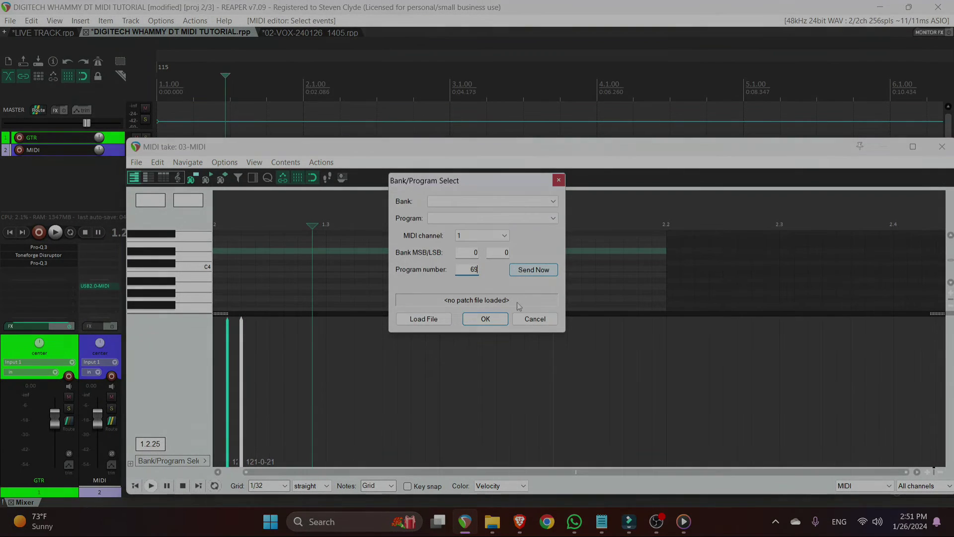
pyautogui.click(484, 319)
# Reopen both Bank/Program Select events in turn to check their program numbers.
pyautogui.click(229, 339)
pyautogui.doubleClick(229, 339)
pyautogui.click(485, 318)
pyautogui.doubleClick(242, 348)
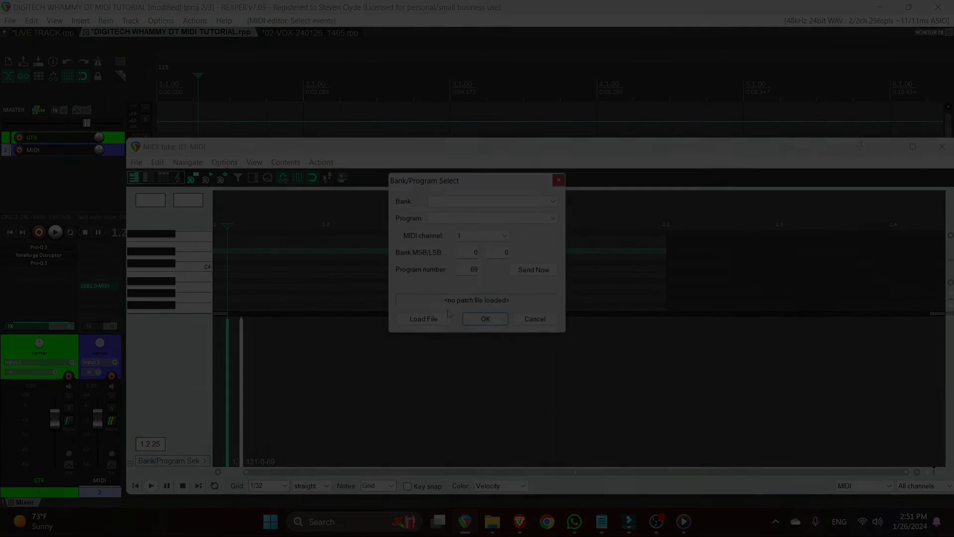
pyautogui.click(469, 319)
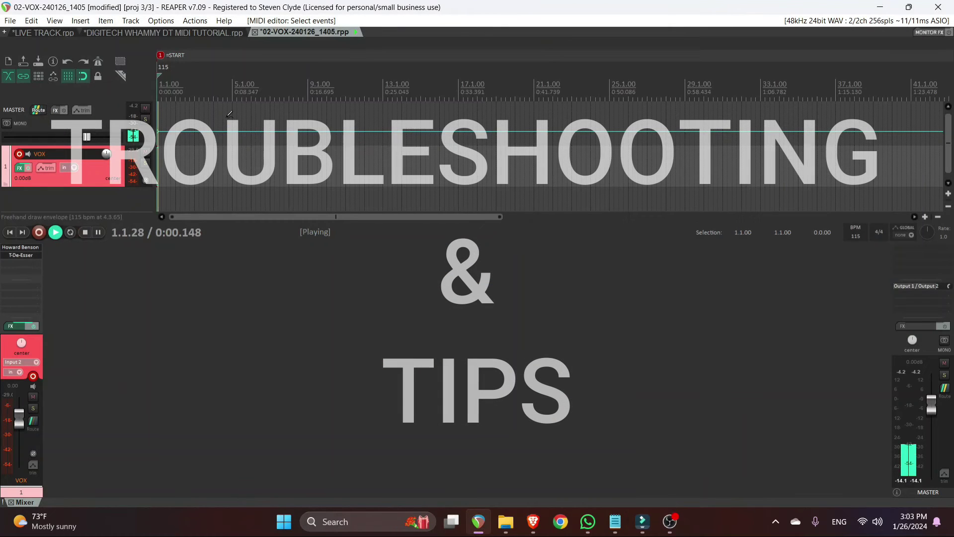
# Start recording in the 02-VOX-240126_1405 project and switch to the DIGITECH WHAMMY DT MIDI TUTORIAL project.
pyautogui.hotkey('ctrl', 'r')
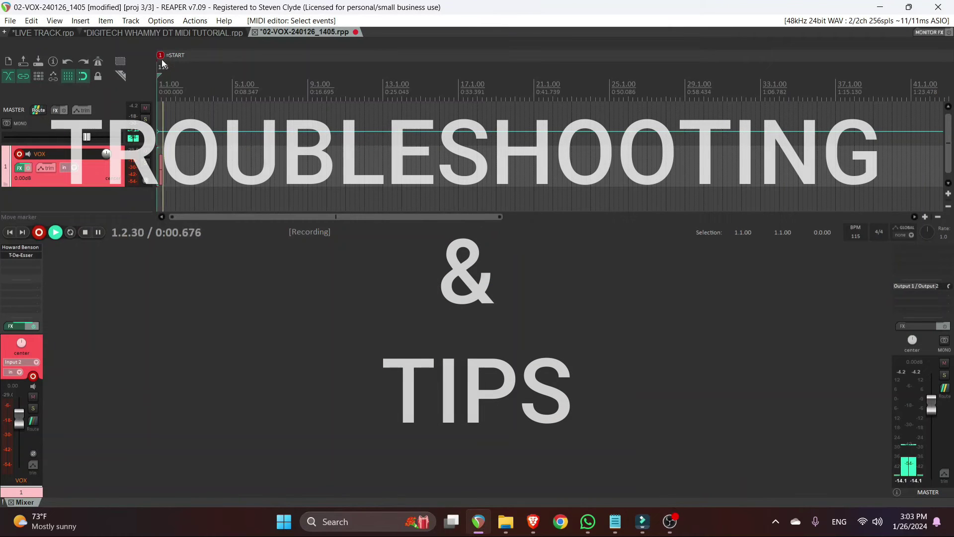
pyautogui.click(166, 32)
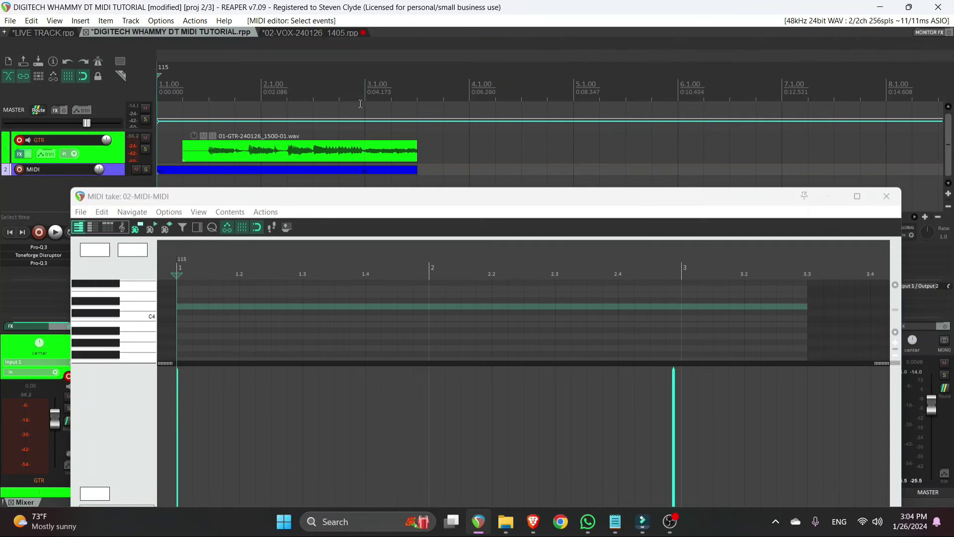
# Play the guitar and MIDI items from the project start through the second program change, and stop playback.
pyautogui.moveTo(668, 308); pyautogui.dragTo(649, 295)
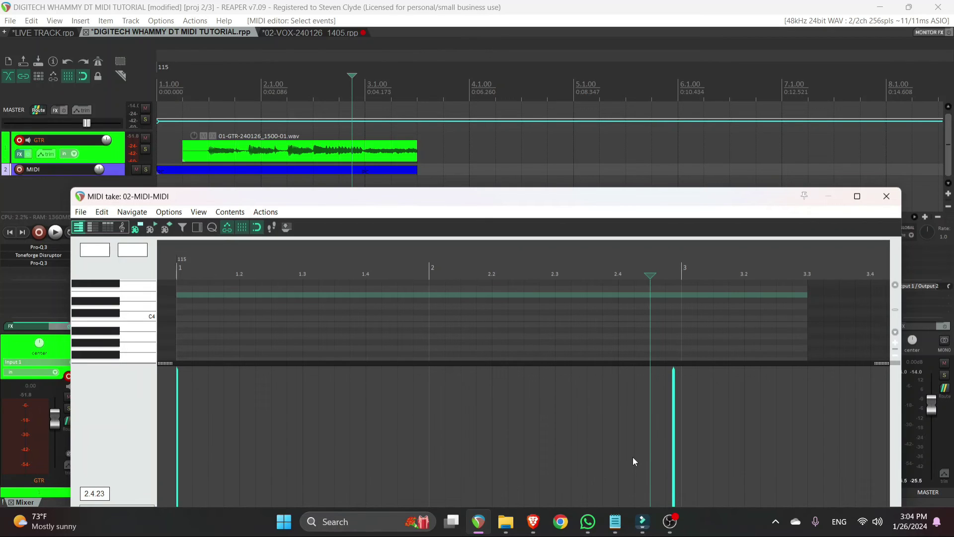
pyautogui.press('Home')
pyautogui.press('space')
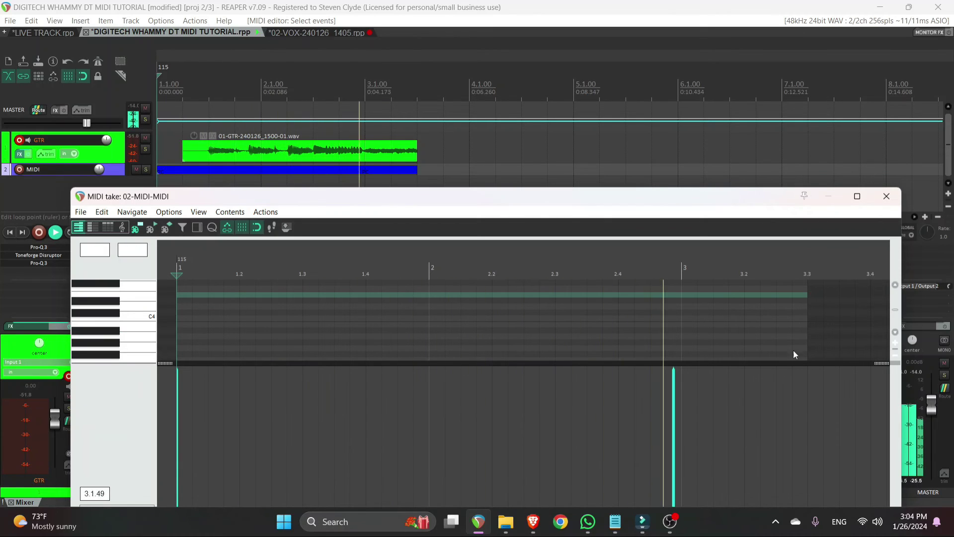
pyautogui.press('space')
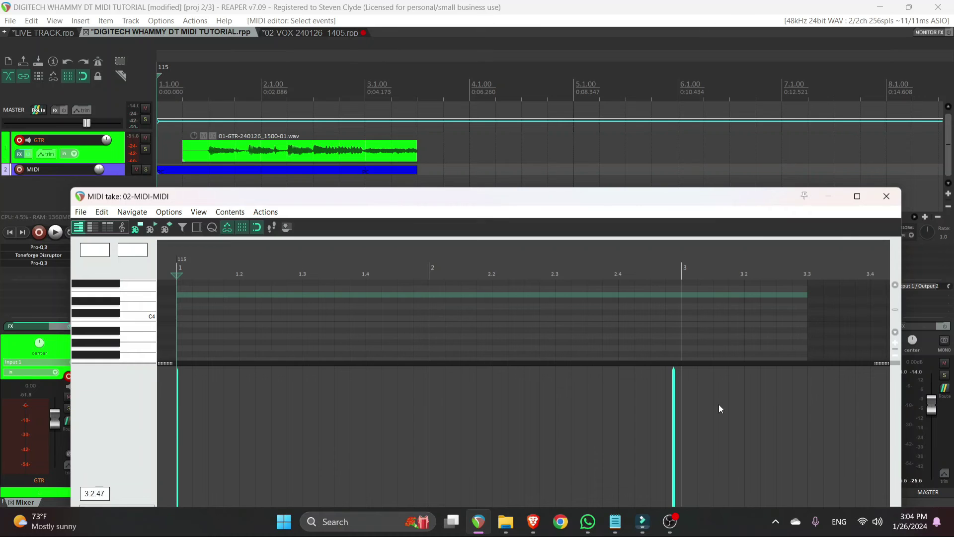